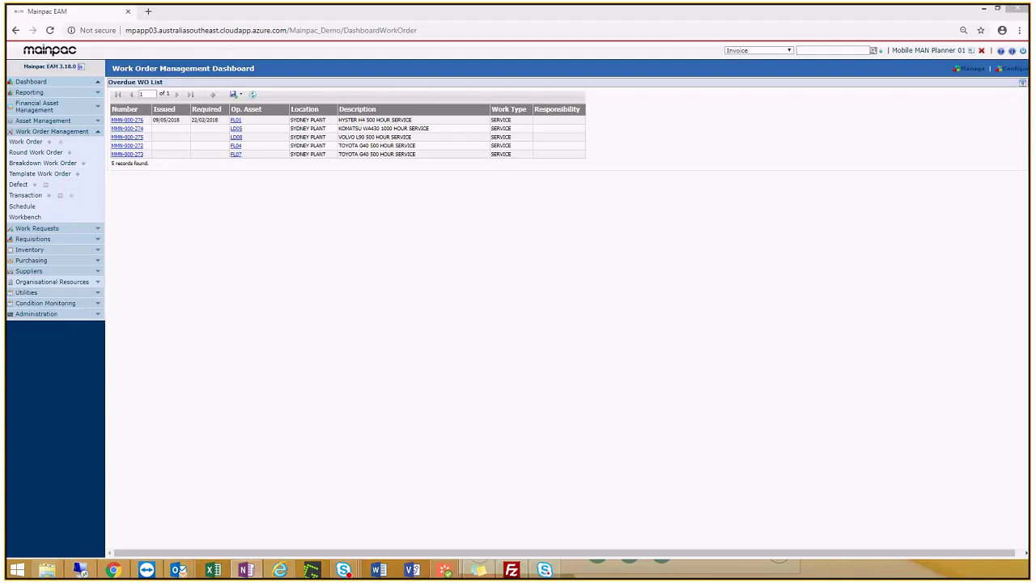
Step: Open the work order Workbench and collapse the Work Orders list and the navigation menu to widen the timeline
{"action": "left_click", "coordinate": [35, 216]}
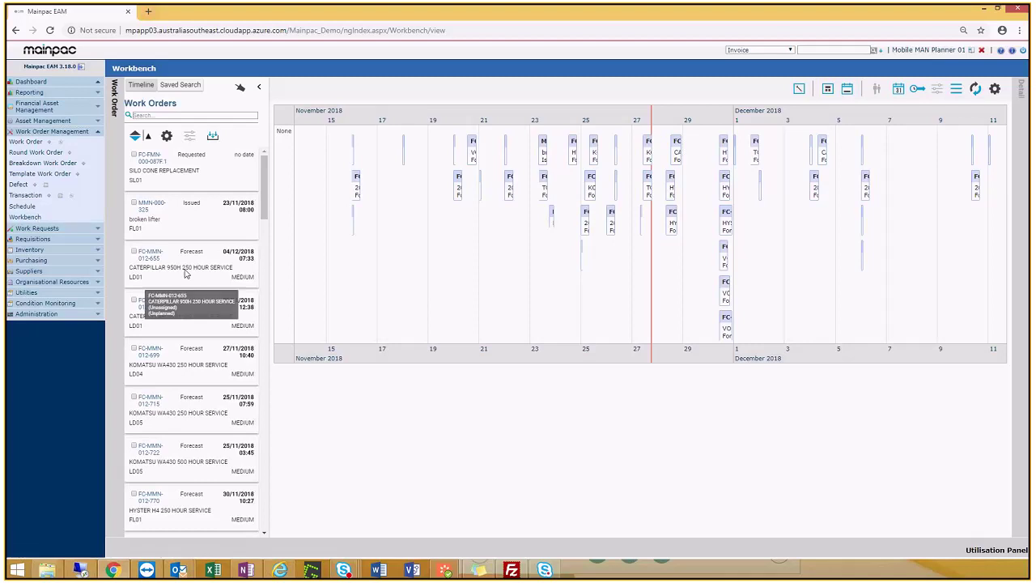
{"action": "left_click", "coordinate": [259, 90]}
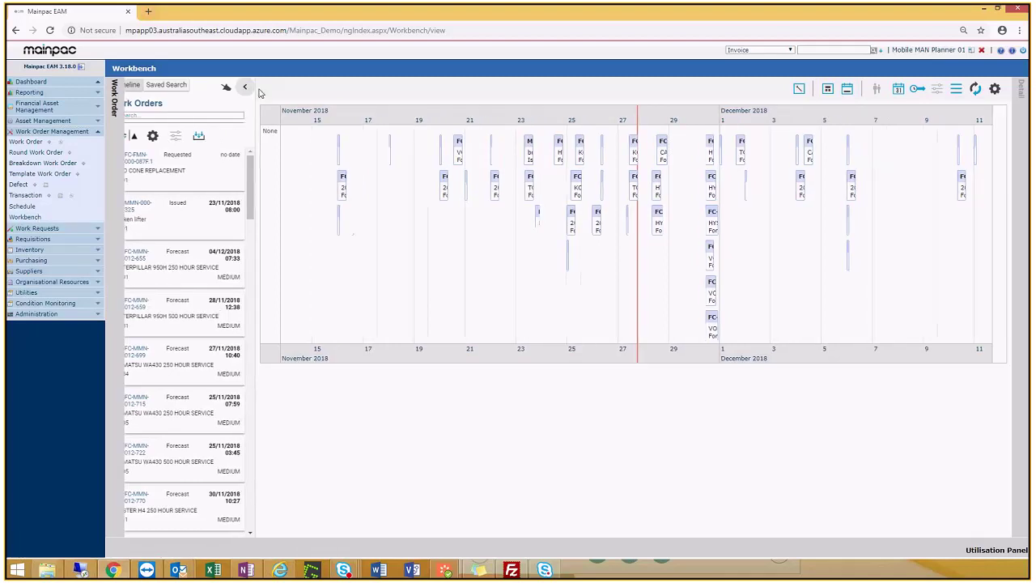
{"action": "left_click", "coordinate": [81, 65]}
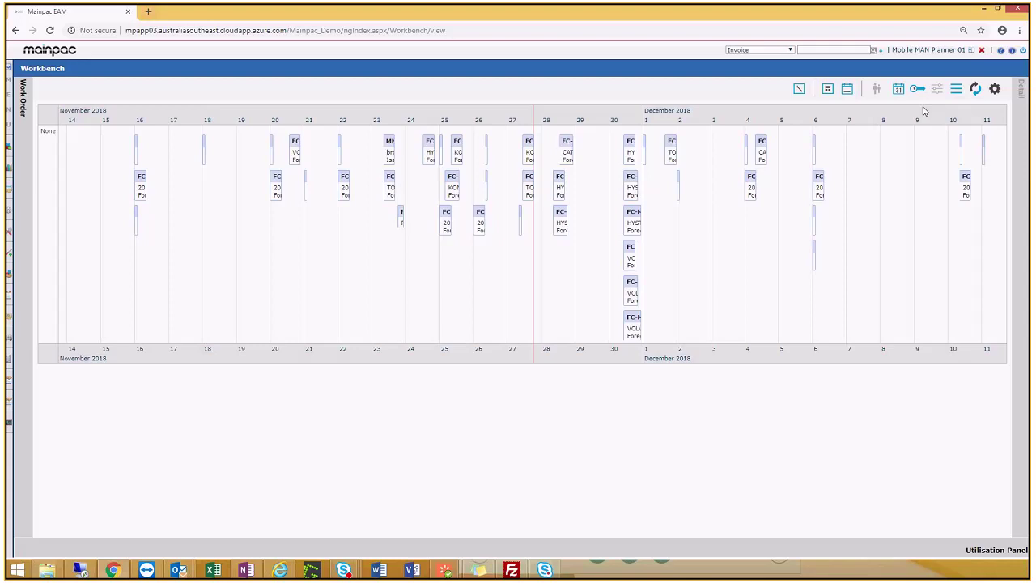
Step: Toggle Size Cell to End Date off and back on, and centre the timeline on 15 December 2018
{"action": "left_click", "coordinate": [847, 90]}
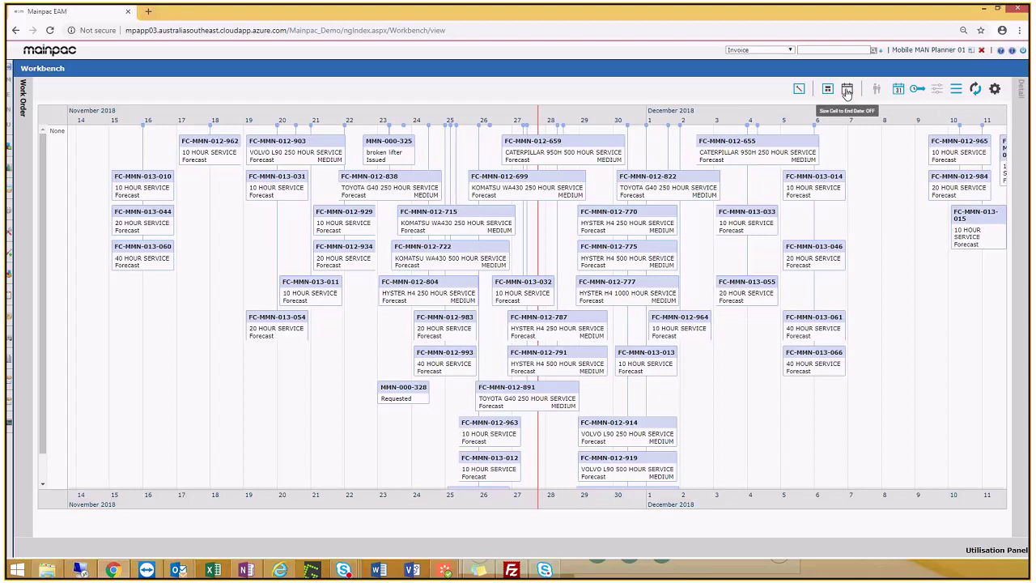
{"action": "left_click", "coordinate": [847, 91]}
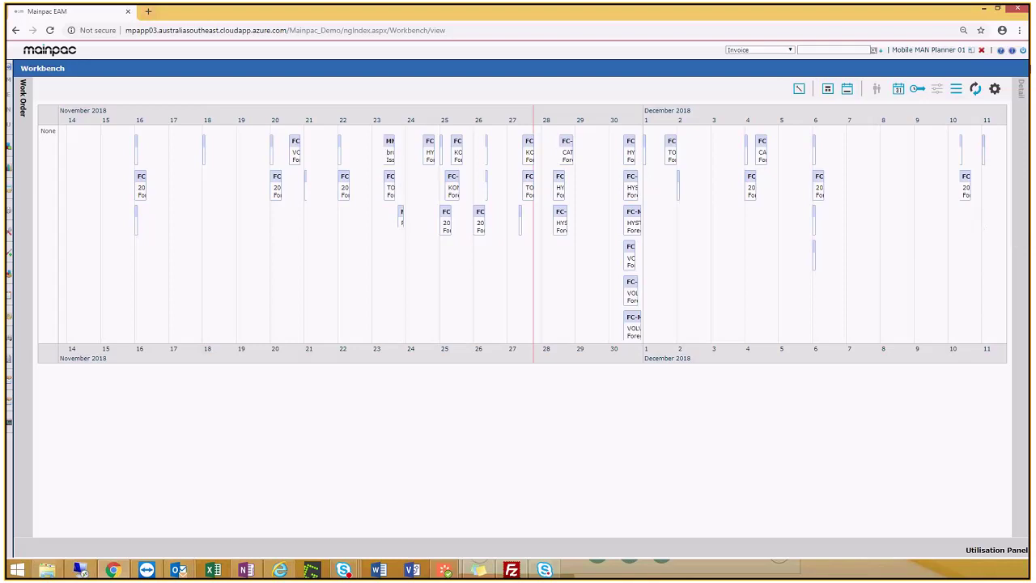
{"action": "left_click", "coordinate": [899, 89]}
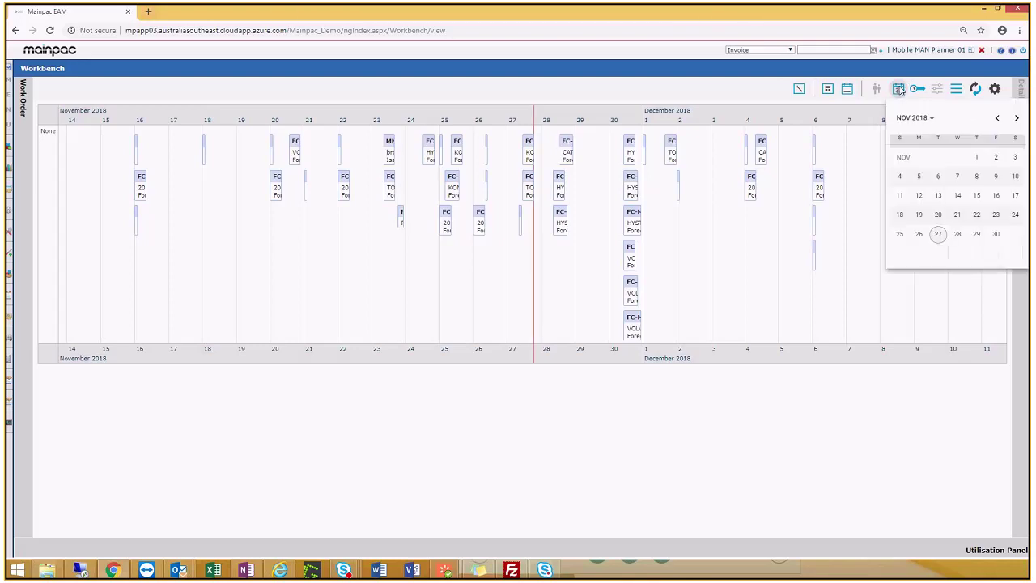
{"action": "left_click", "coordinate": [1018, 119]}
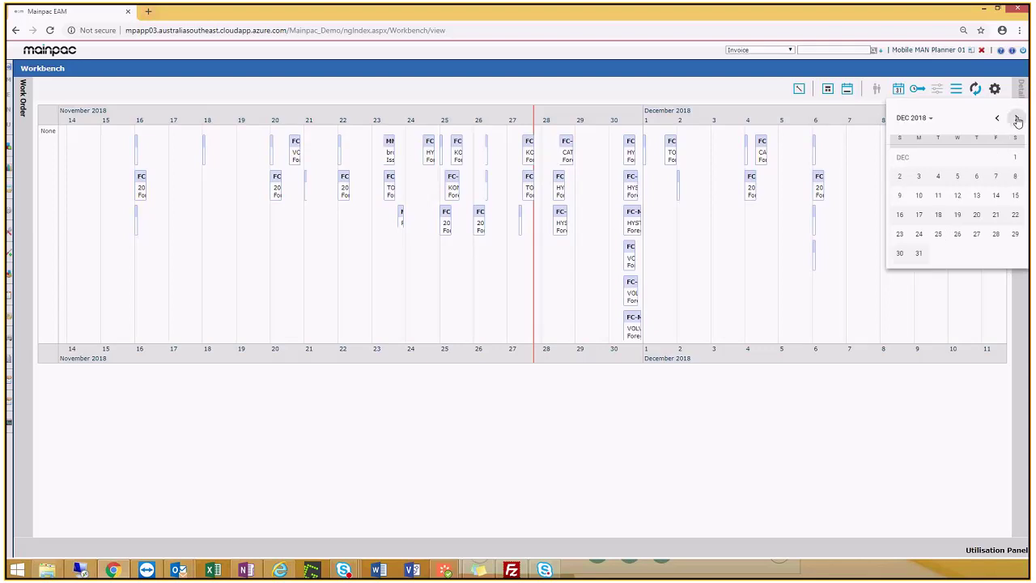
{"action": "left_click", "coordinate": [1016, 196]}
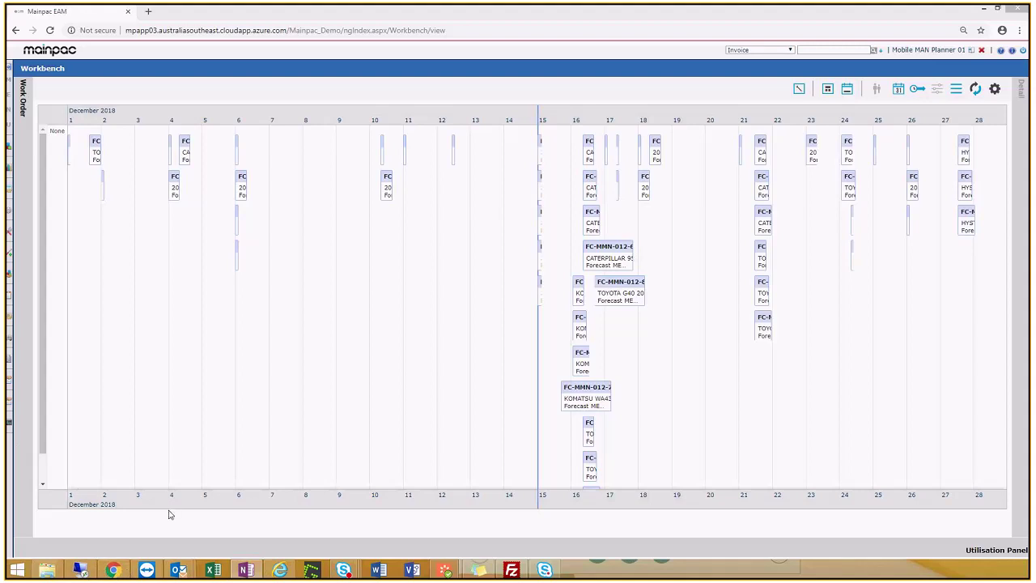
Step: Show the Utilisation Panel and reschedule the 20 HOUR SERVICE work order from 23 to 24 December 2018 at 08:00 AM, saving the change
{"action": "left_click", "coordinate": [988, 552]}
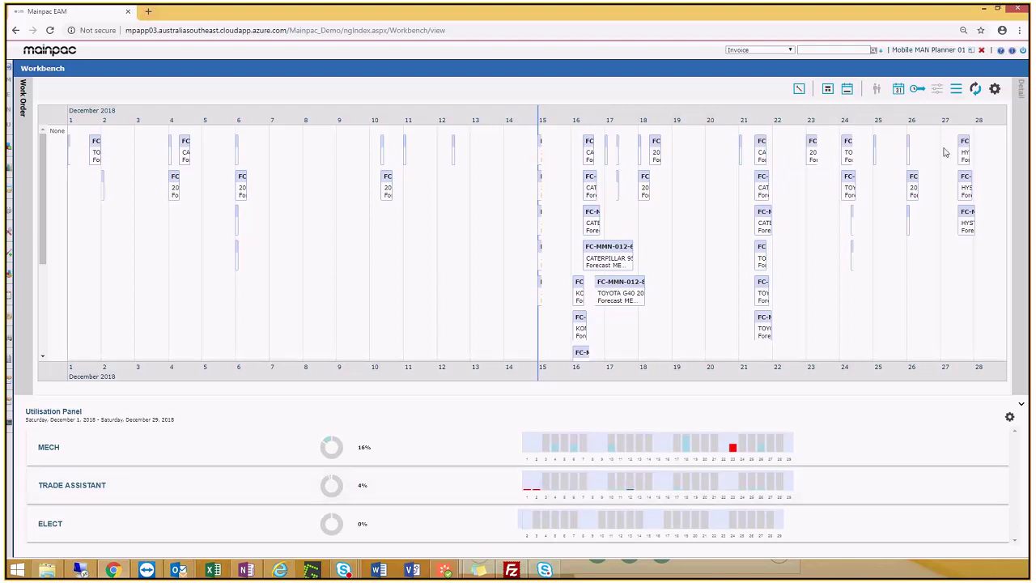
{"action": "mouse_move", "coordinate": [813, 154]}
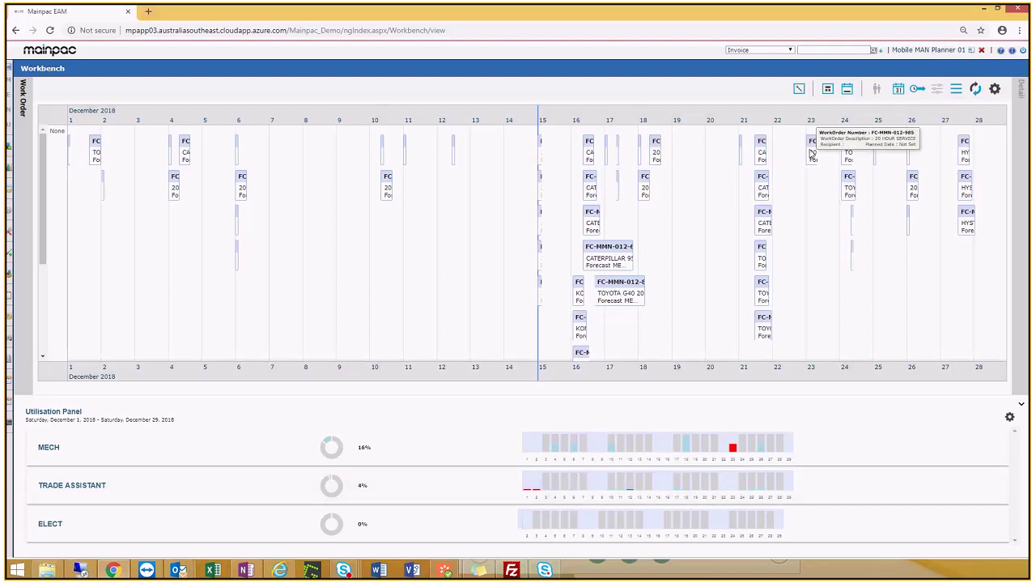
{"action": "left_click_drag", "start_coordinate": [812, 155], "coordinate": [844, 287]}
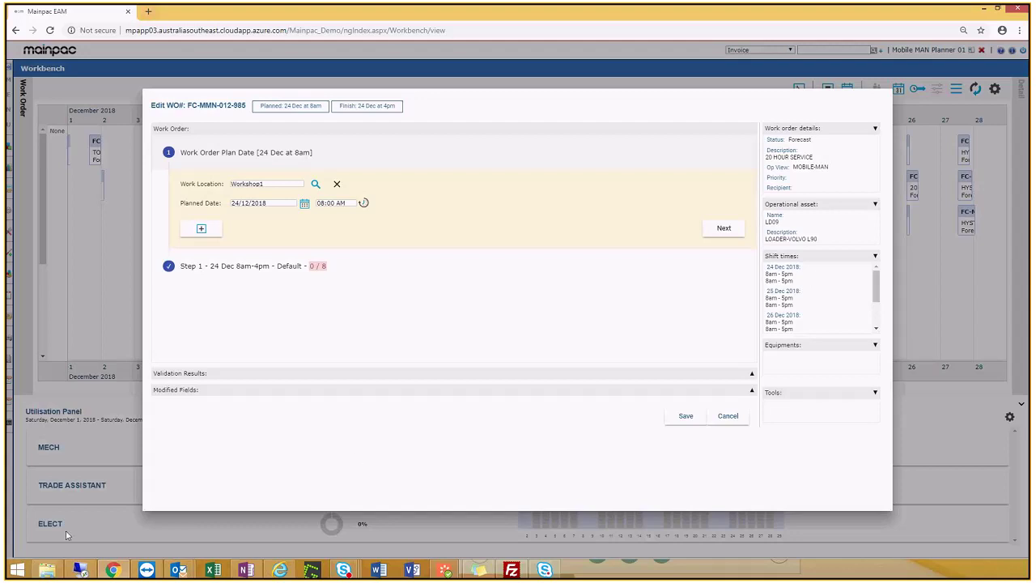
{"action": "left_click", "coordinate": [686, 416]}
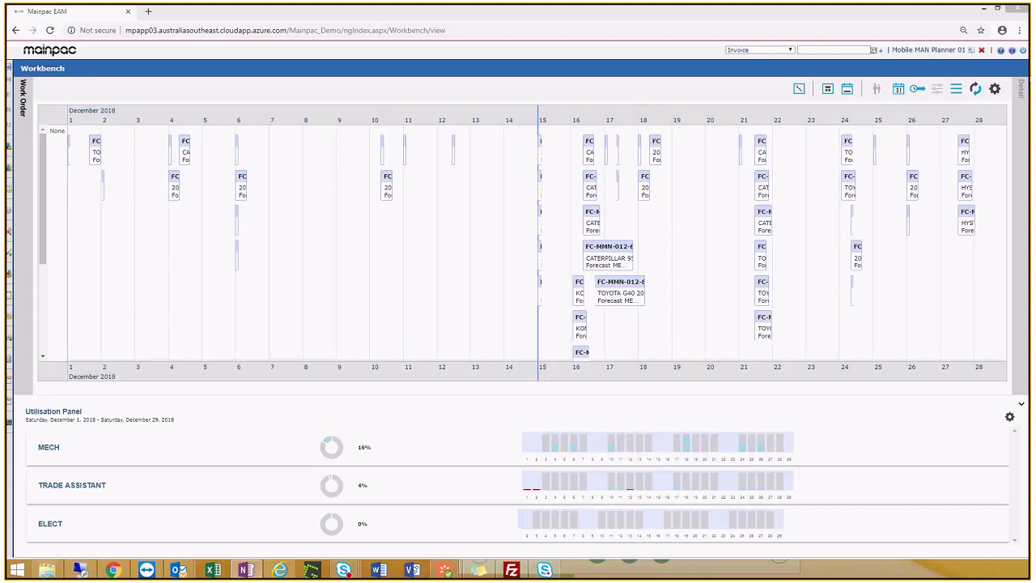
Step: Set the timeline to the Week view and show 8 to 15 December 2018
{"action": "left_click", "coordinate": [918, 90]}
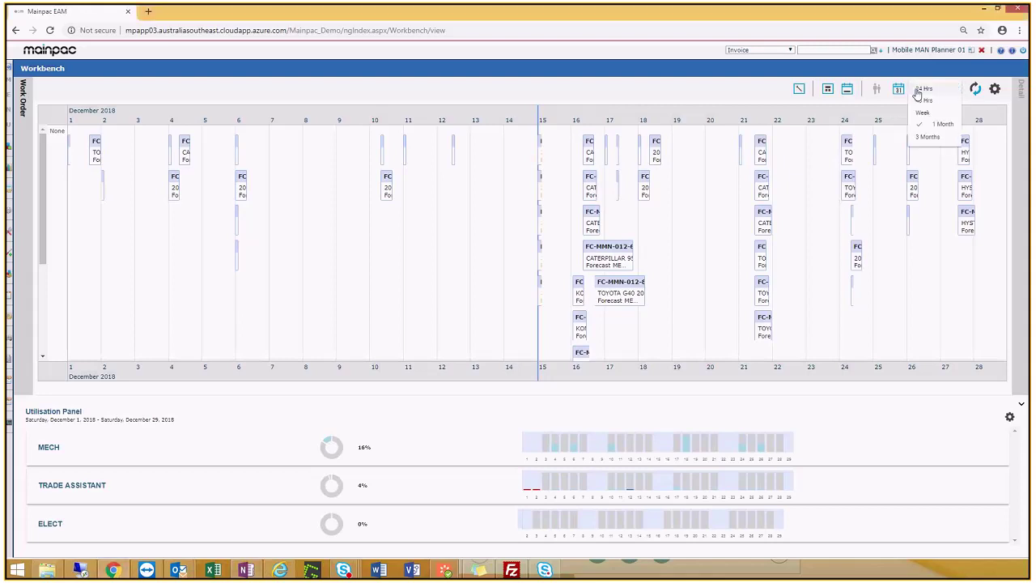
{"action": "left_click", "coordinate": [922, 113]}
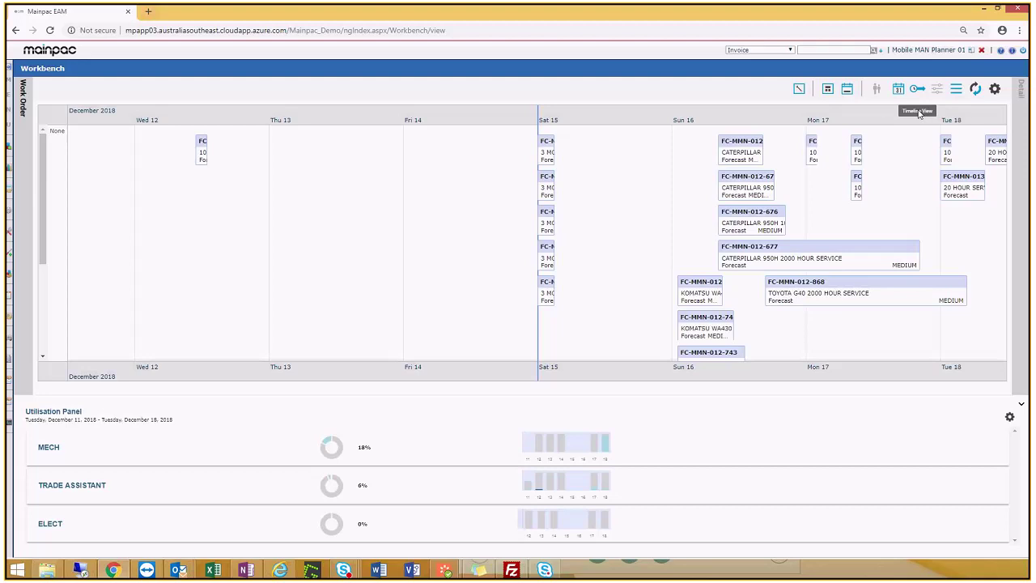
{"action": "left_click_drag", "start_coordinate": [386, 224], "coordinate": [799, 232]}
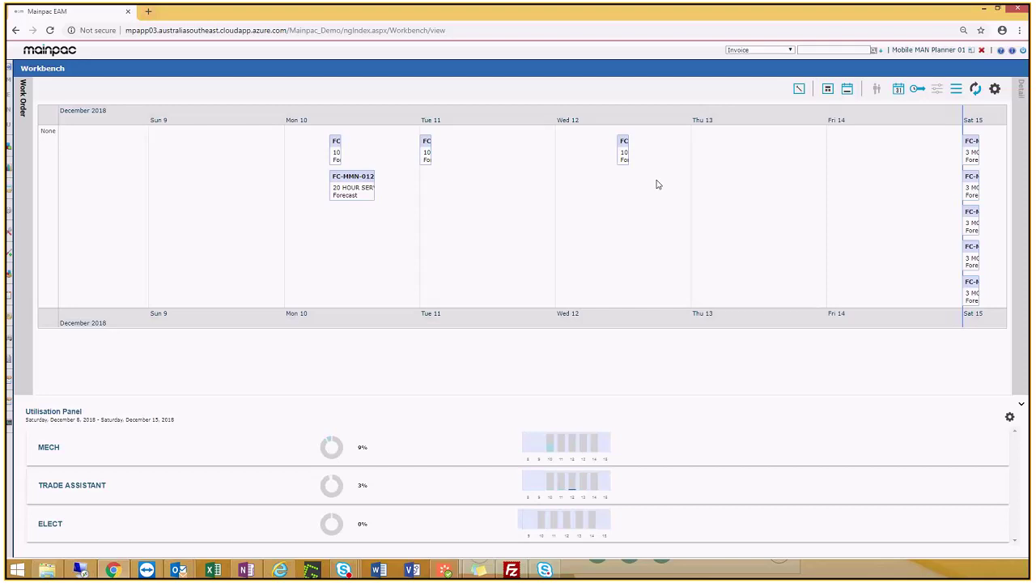
Step: Switch the timeline to labour resource tasks and display the TRADE ASSISTANT utilisation as a Calendar
{"action": "left_click", "coordinate": [798, 90]}
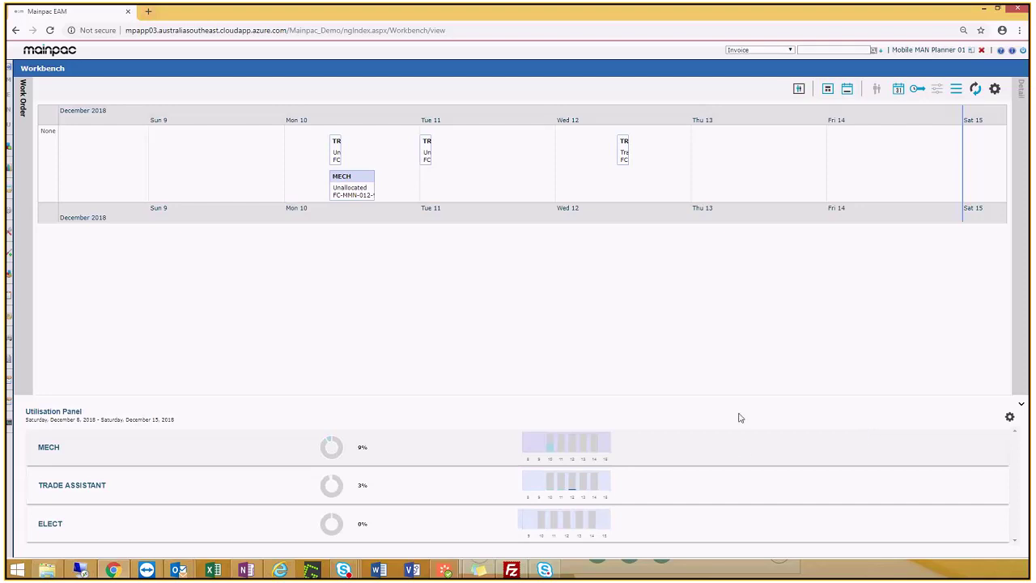
{"action": "left_click", "coordinate": [103, 488]}
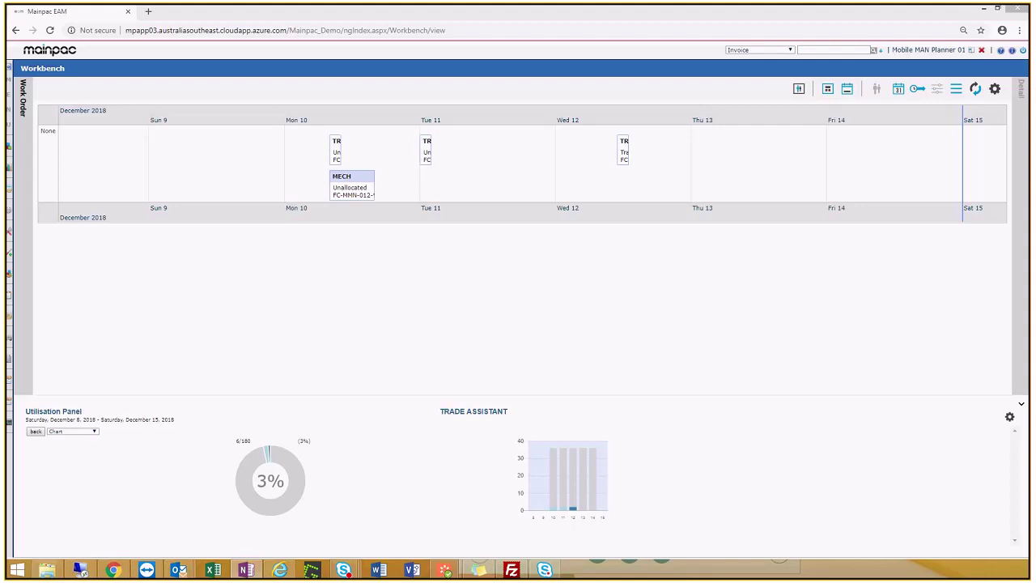
{"action": "left_click", "coordinate": [94, 432]}
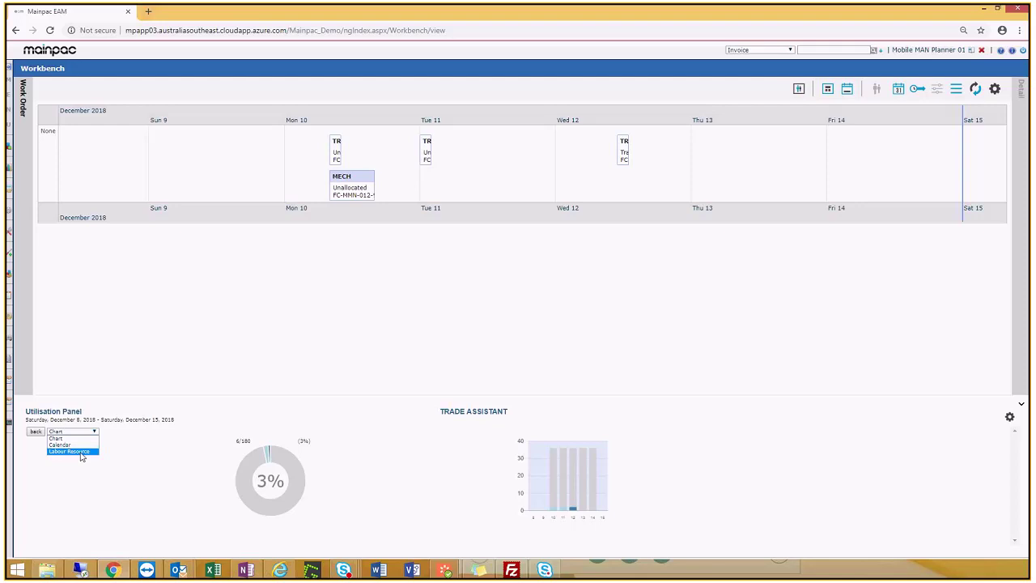
{"action": "left_click", "coordinate": [79, 445]}
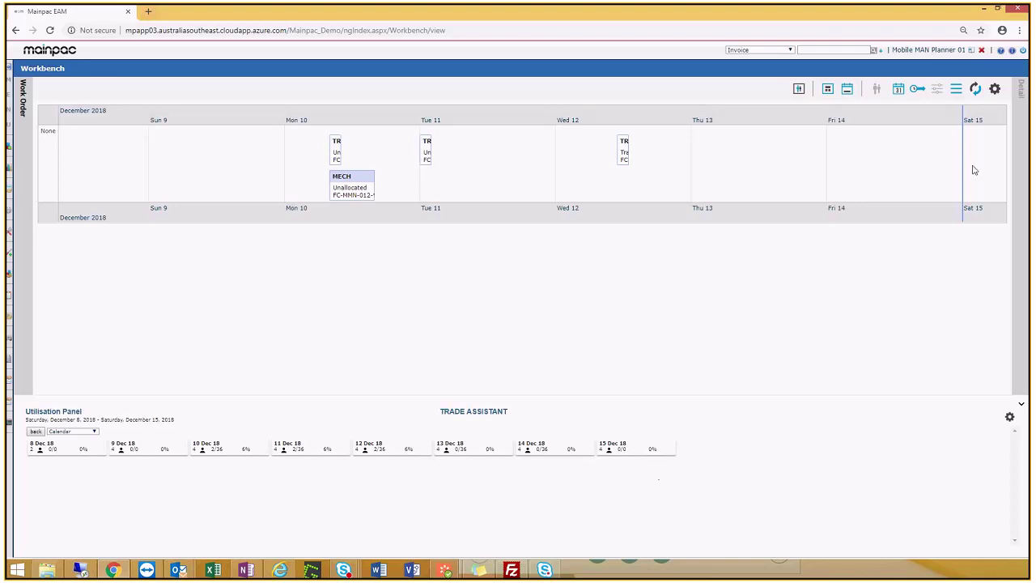
Step: Review the daily TRADE ASSISTANT utilisation through 21 December 2018 and return to the week of 8 to 15 December
{"action": "left_click_drag", "start_coordinate": [984, 172], "coordinate": [685, 197]}
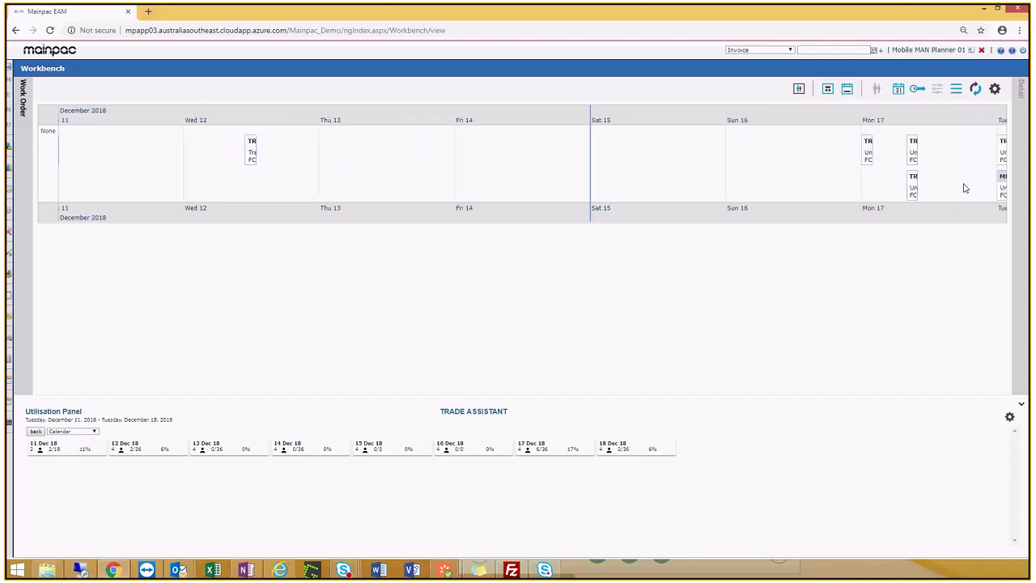
{"action": "left_click_drag", "start_coordinate": [895, 187], "coordinate": [616, 181]}
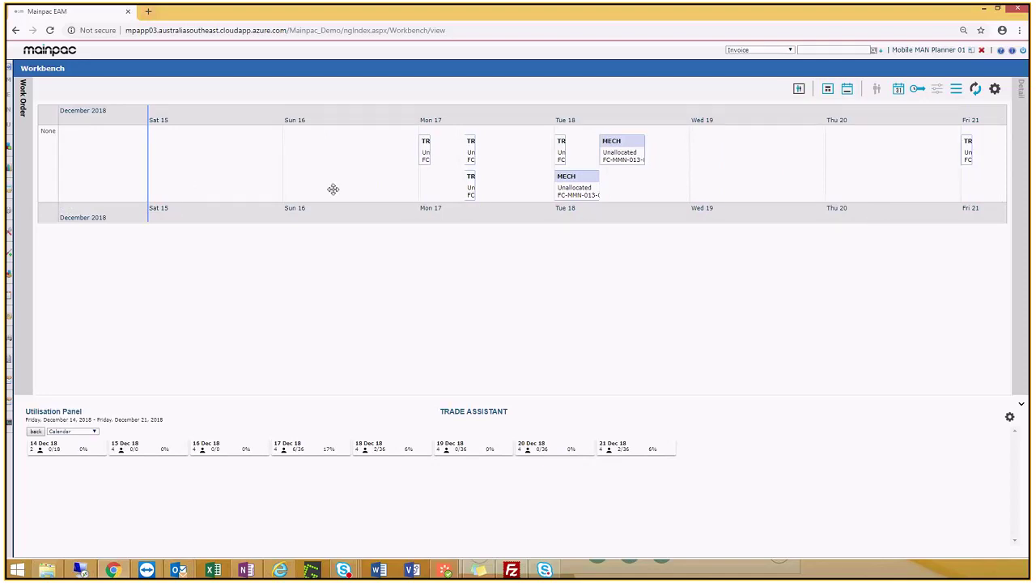
{"action": "left_click_drag", "start_coordinate": [332, 189], "coordinate": [966, 173]}
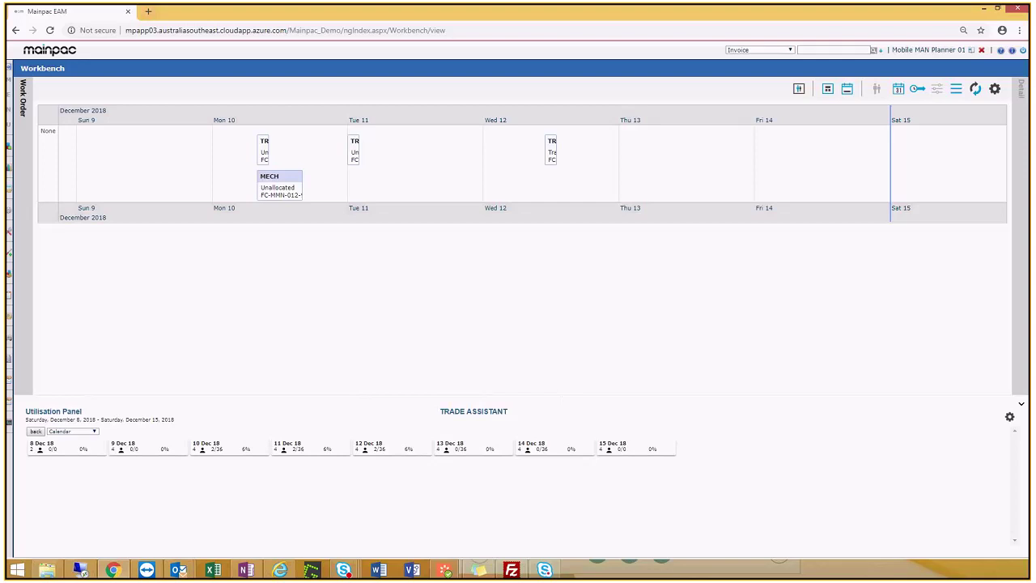
Step: List the trade assistants in the Labour Resource view and turn off Size Cell to End Date for the timeline tasks
{"action": "left_click", "coordinate": [91, 434]}
{"action": "left_click", "coordinate": [73, 451]}
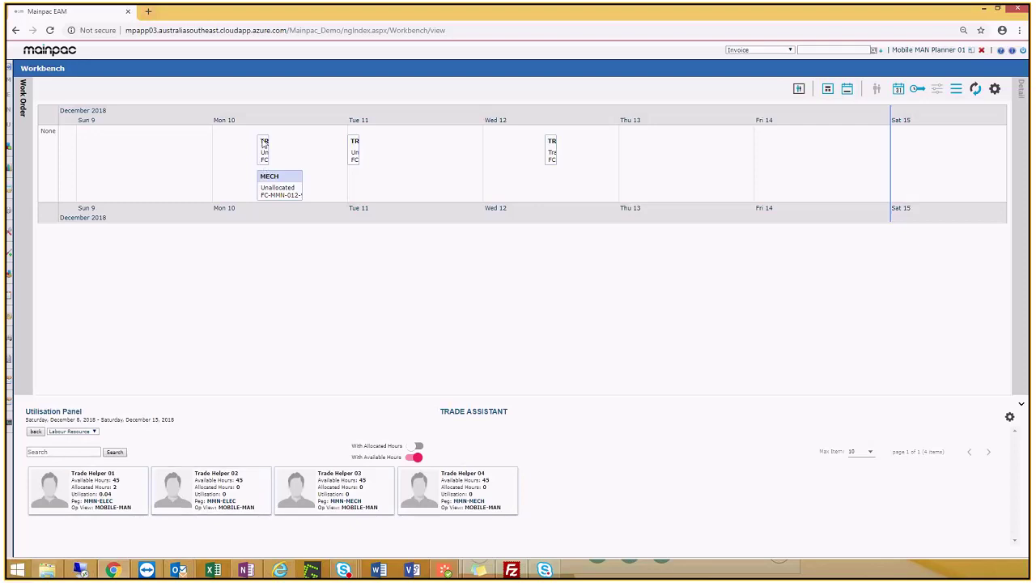
{"action": "mouse_move", "coordinate": [264, 156]}
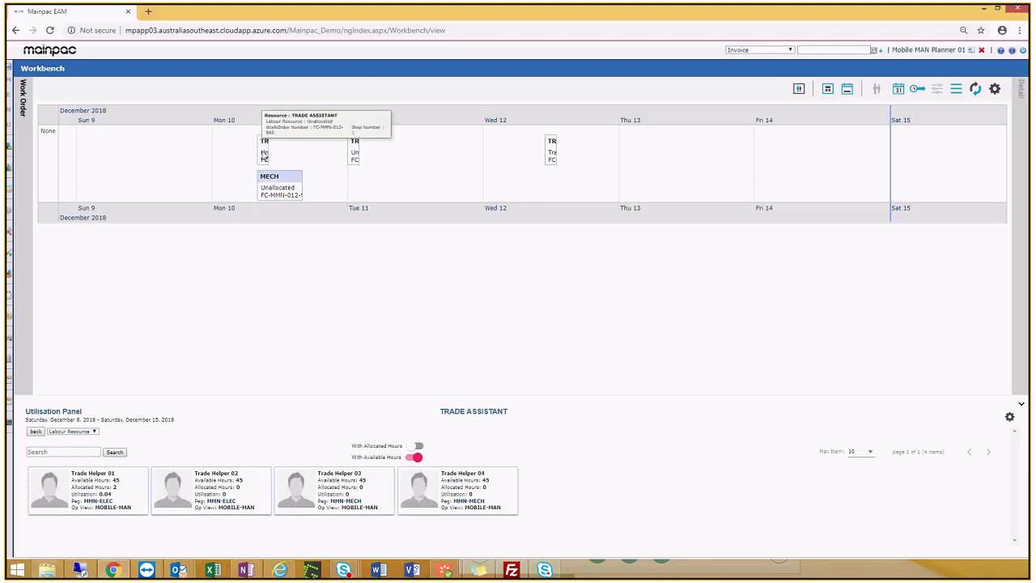
{"action": "left_click", "coordinate": [848, 89]}
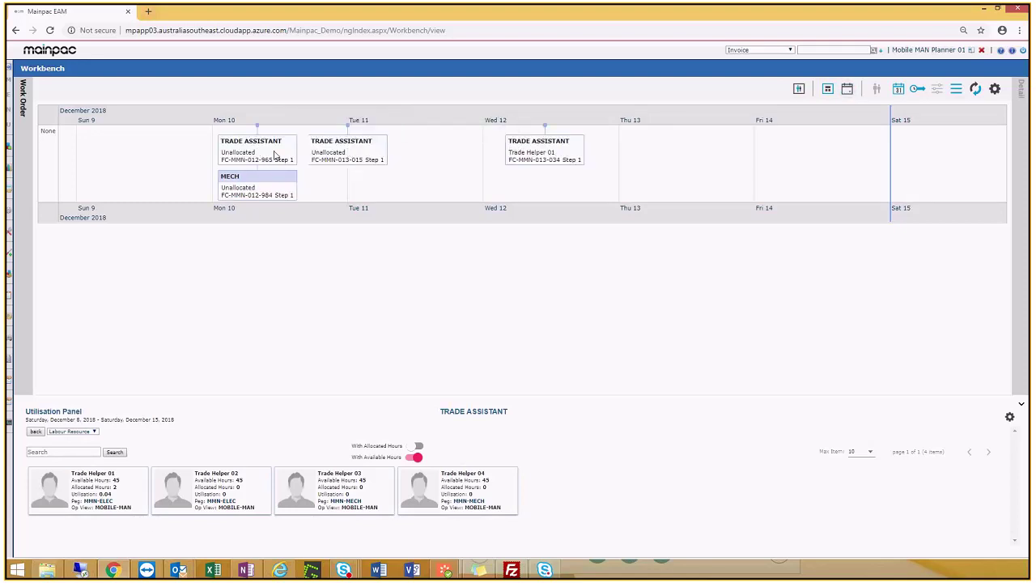
Step: Allocate Trade Helper 02 to the Monday 10 December TRADE ASSISTANT task and try allocating the same helper to that day's MECH task
{"action": "left_click_drag", "start_coordinate": [217, 492], "coordinate": [269, 159]}
{"action": "mouse_move", "coordinate": [244, 157]}
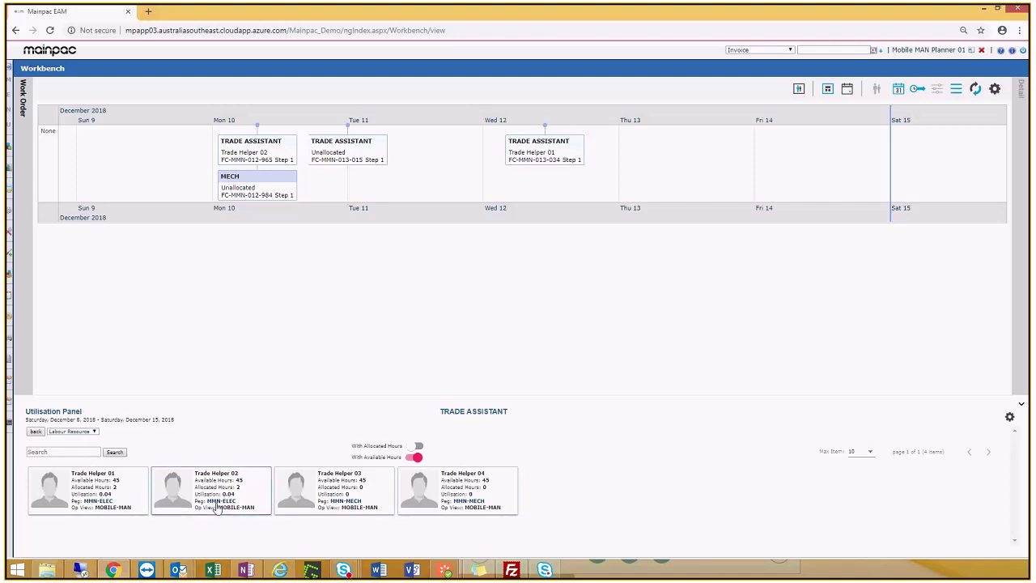
{"action": "left_click_drag", "start_coordinate": [215, 494], "coordinate": [243, 191]}
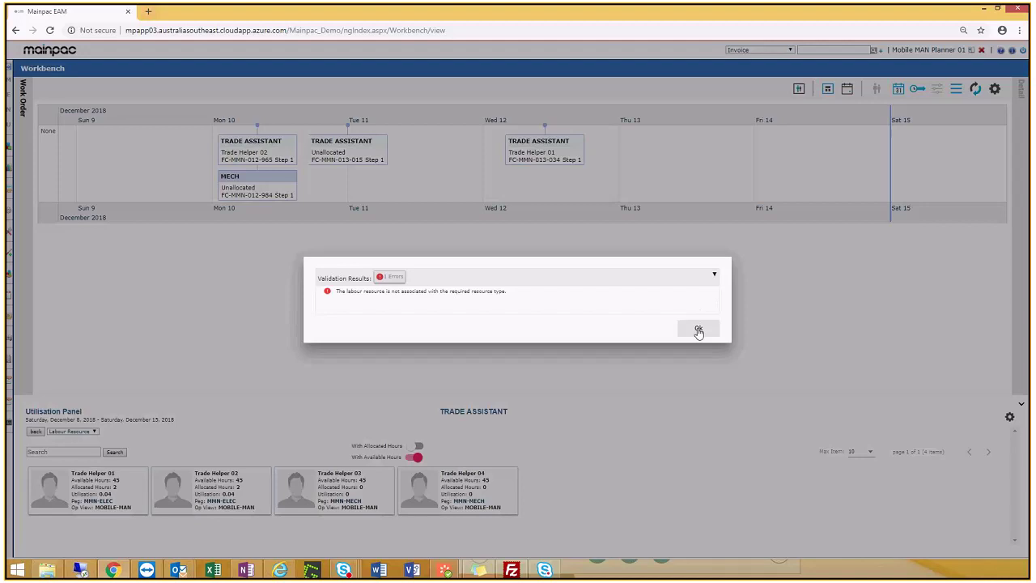
{"action": "left_click", "coordinate": [698, 330]}
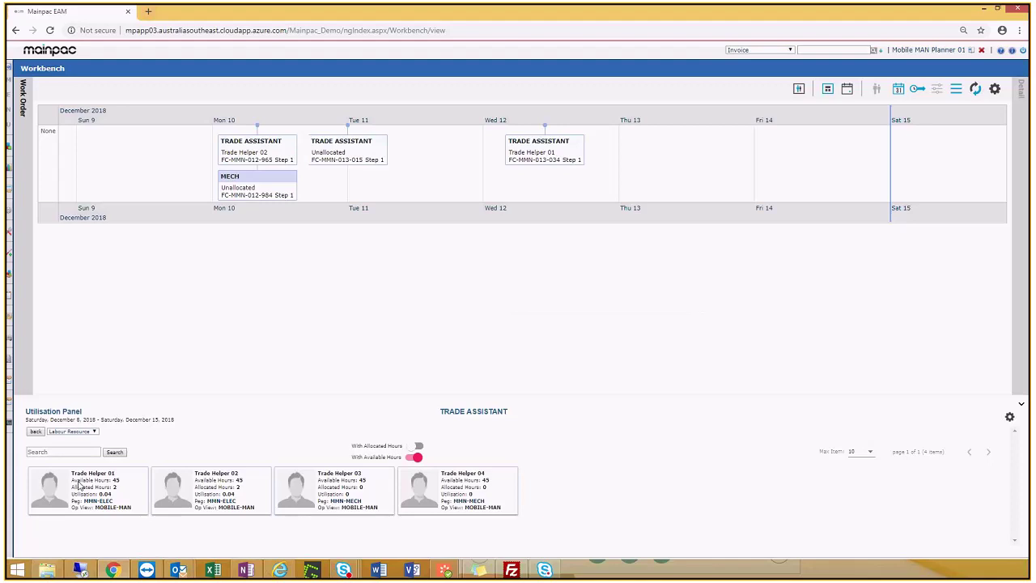
Step: Allocate Trade Helper 01 to the Monday 10 December TRADE ASSISTANT task and collapse the Utilisation Panel
{"action": "left_click_drag", "start_coordinate": [87, 502], "coordinate": [248, 157]}
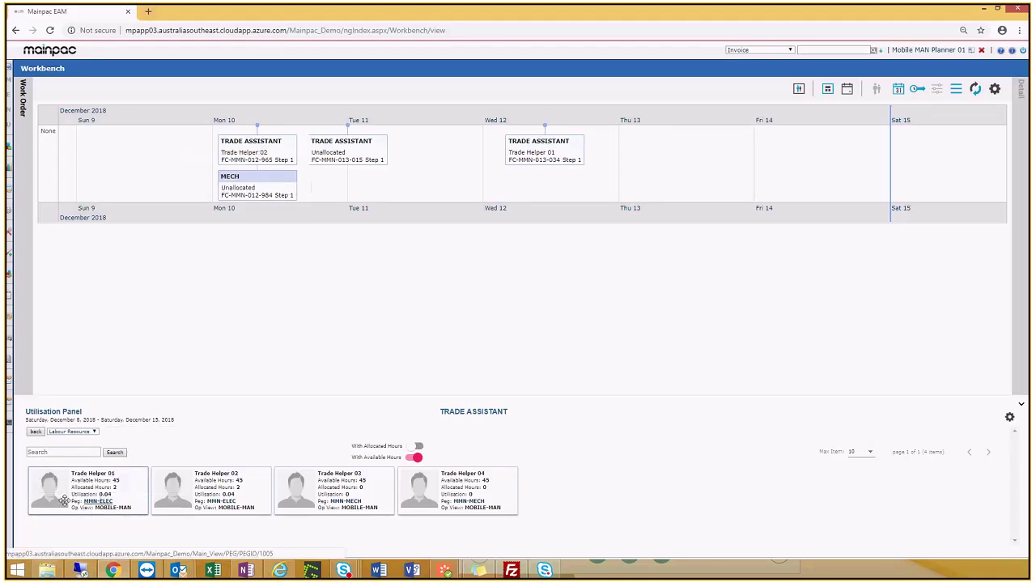
{"action": "left_click_drag", "start_coordinate": [57, 486], "coordinate": [266, 149]}
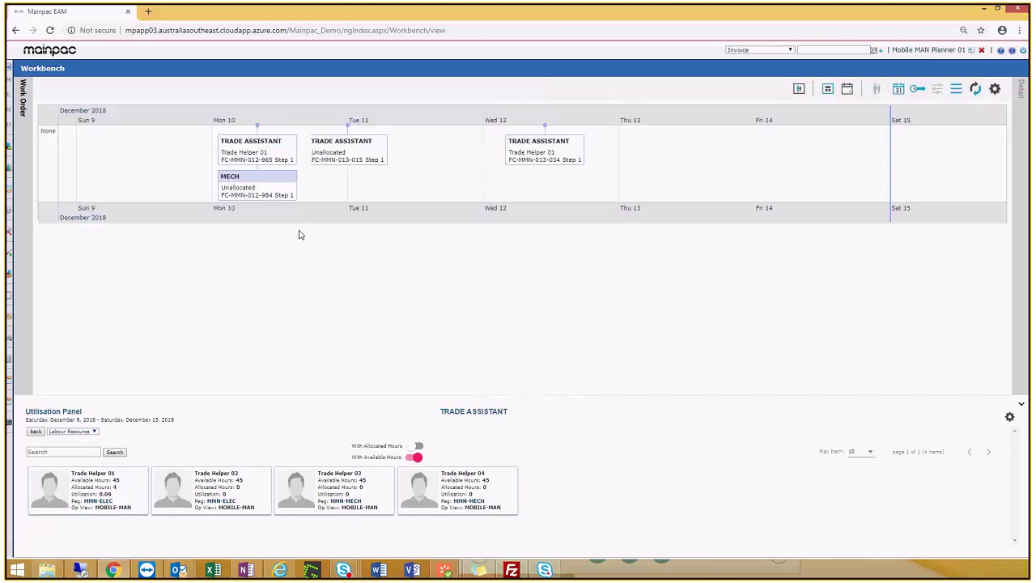
{"action": "mouse_move", "coordinate": [278, 160]}
{"action": "left_click", "coordinate": [1022, 405]}
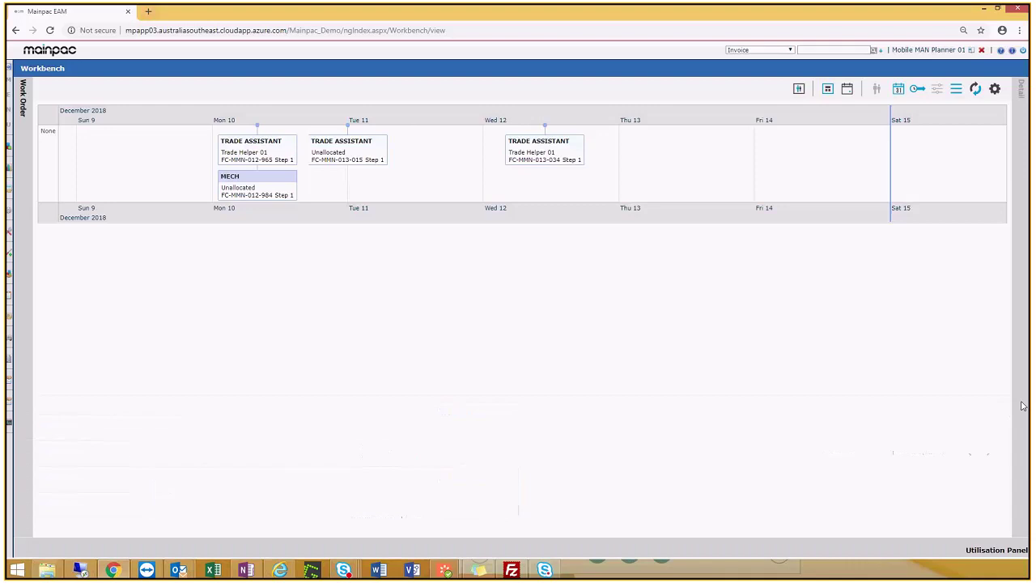